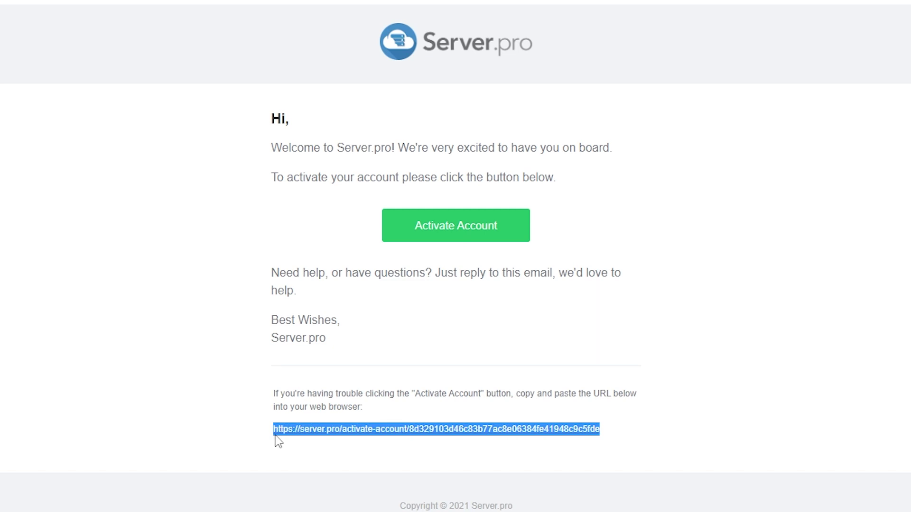
Open the copied account activation link in a new browser tab and log in to Server.pro with the saved credentials.
click(308, 350)
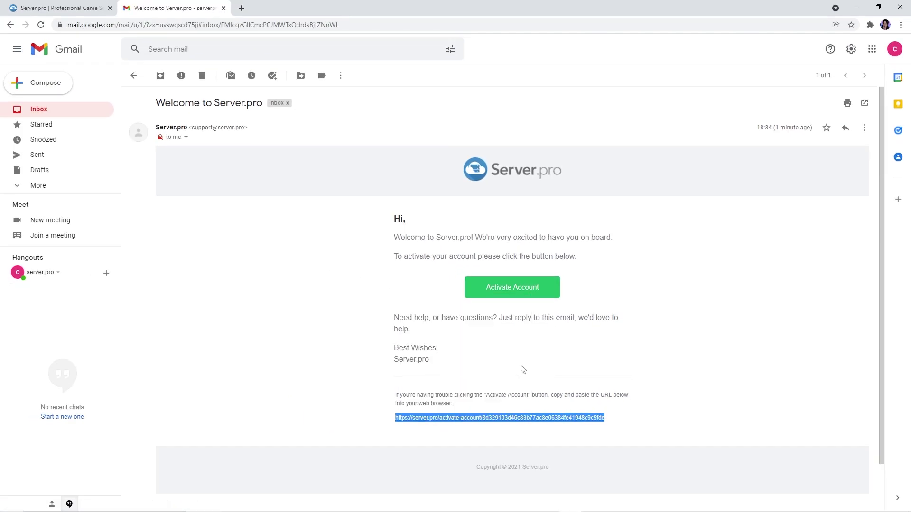
click(246, 5)
right_click(241, 25)
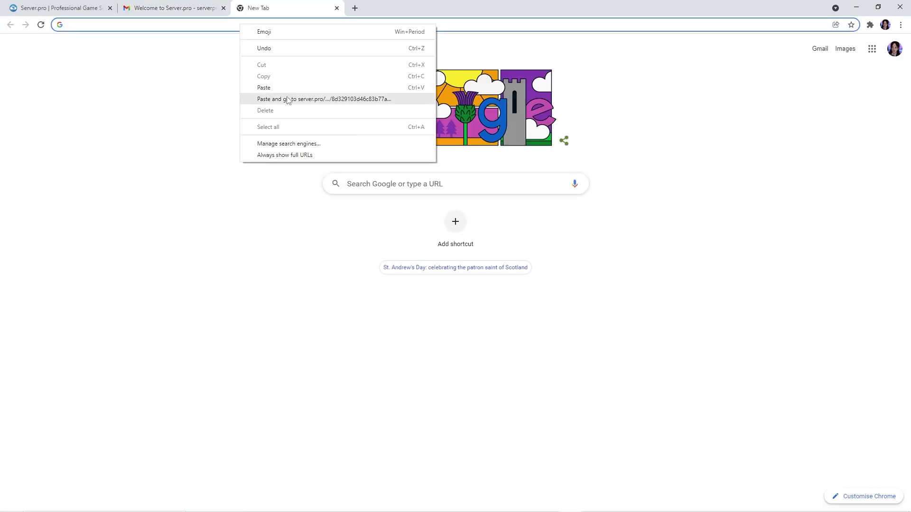
click(288, 99)
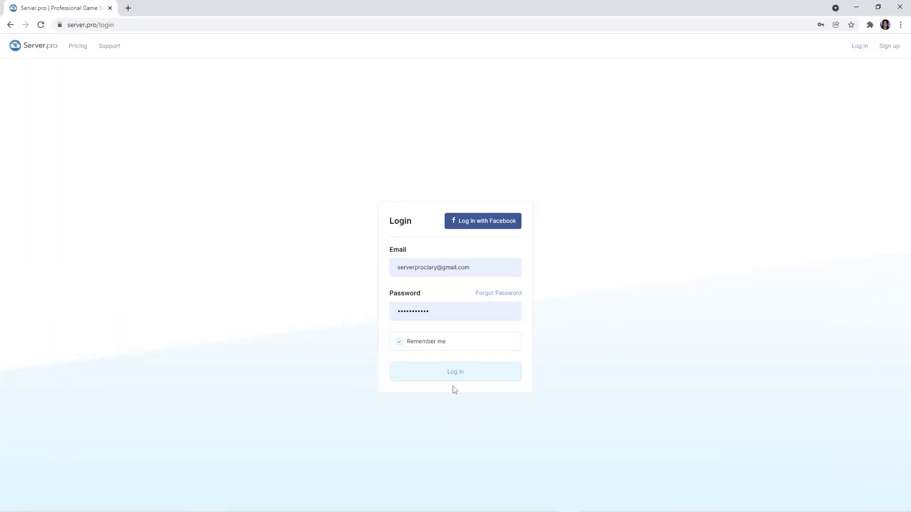
click(449, 374)
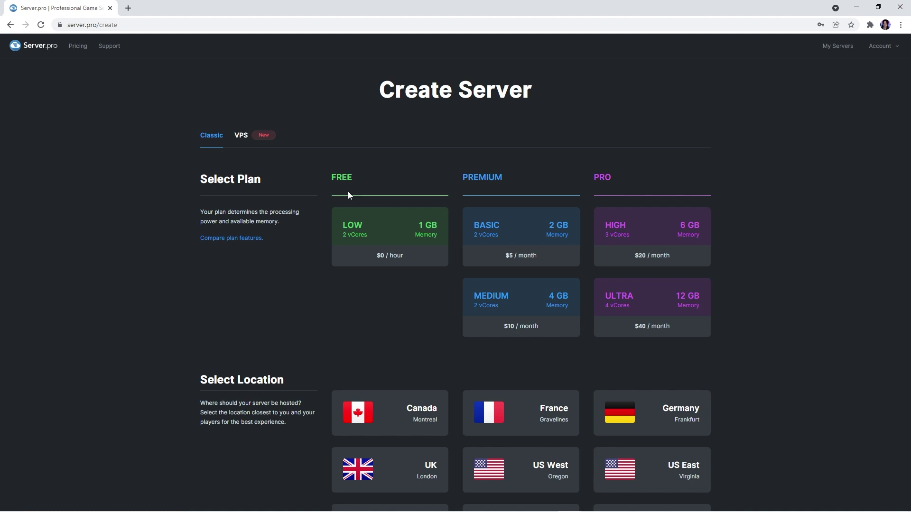
Review the VPS plans and the games offered in the plan comparison's game features.
click(243, 135)
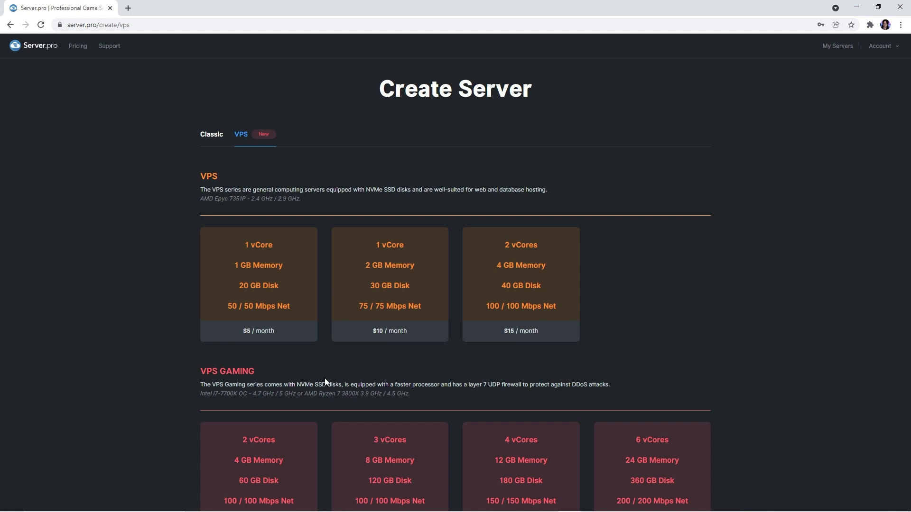
scroll(326, 379, down, 1)
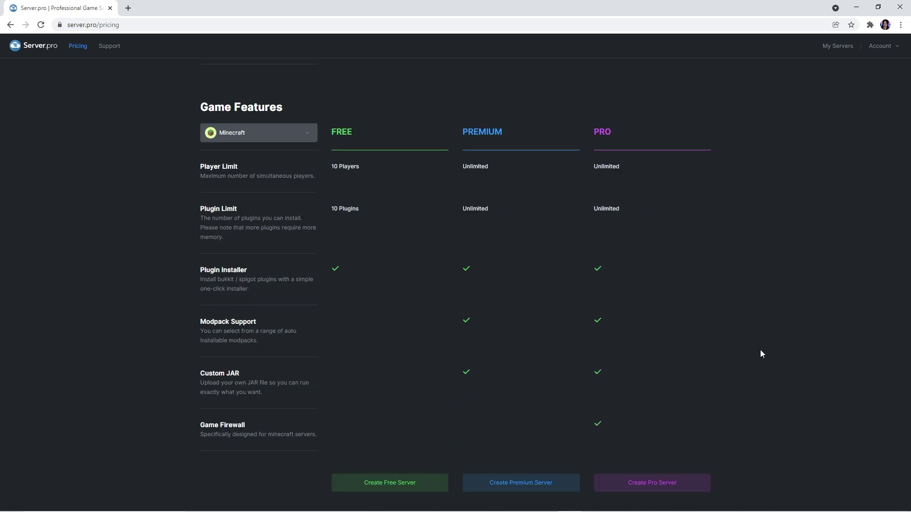
click(300, 134)
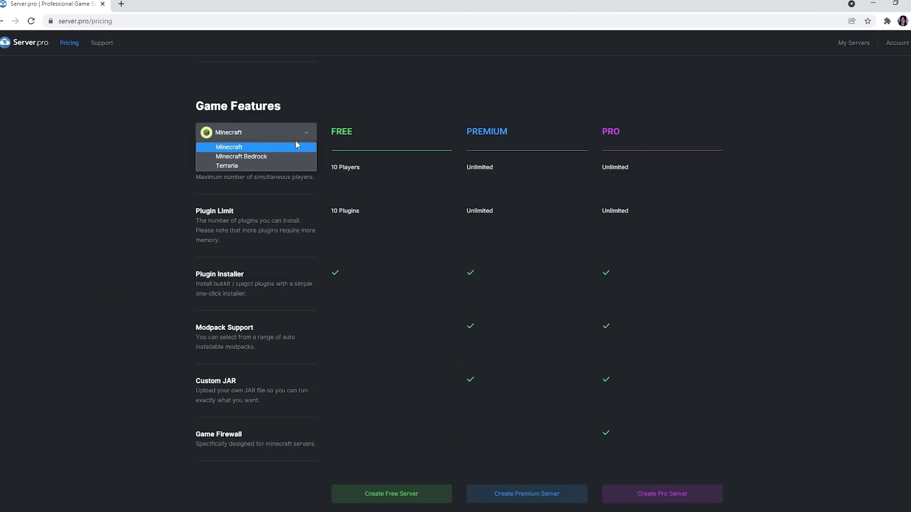
click(180, 152)
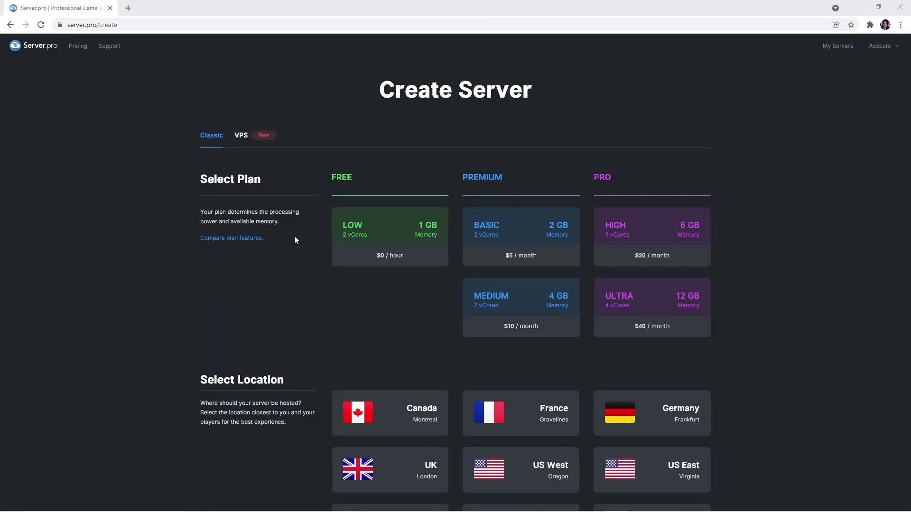
Select the free Low plan with 1 GB memory and check which hosting locations it offers.
click(351, 241)
scroll(909, 188, down, 3)
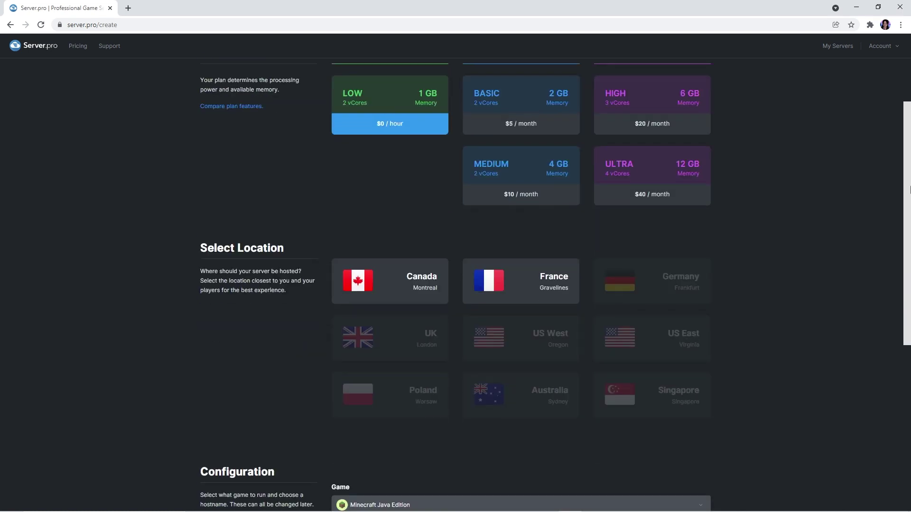
scroll(910, 188, down, 2)
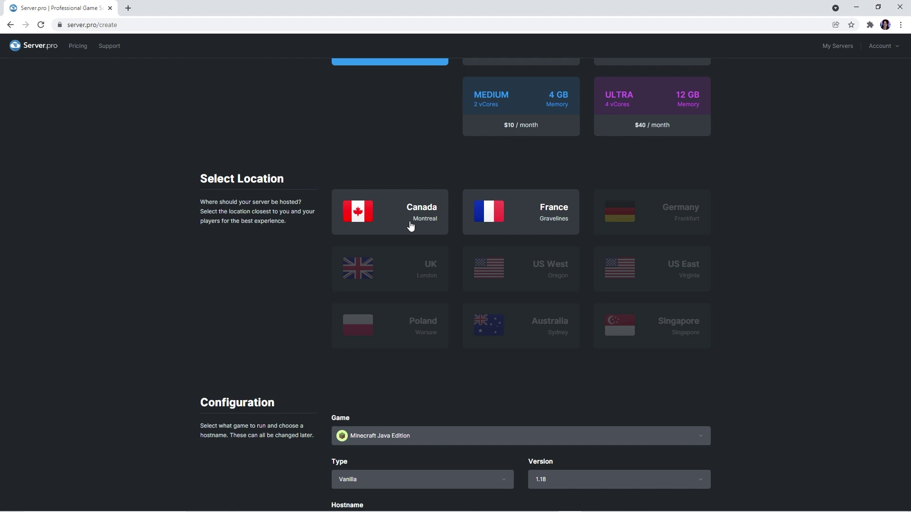
Try the Ultra plan with 12 GB memory to compare its hosting locations, and return to the free Low plan.
scroll(724, 186, up, 2)
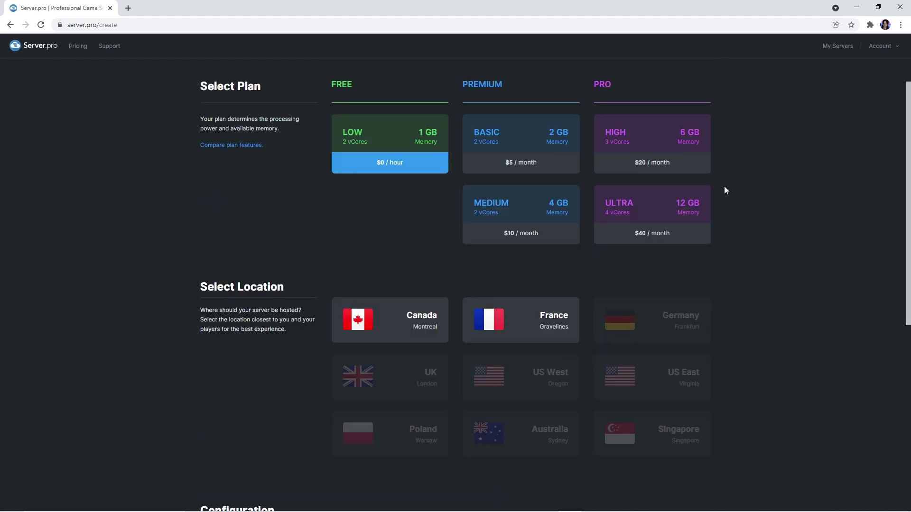
click(657, 209)
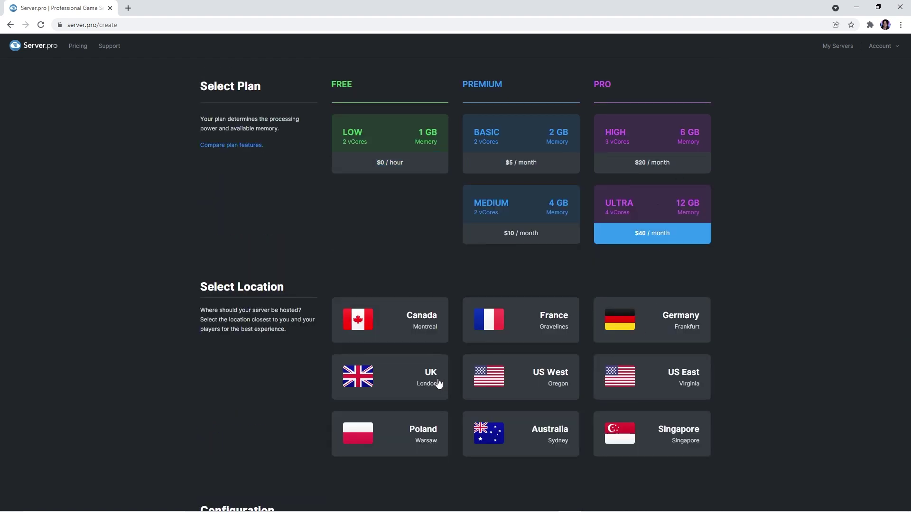
click(383, 160)
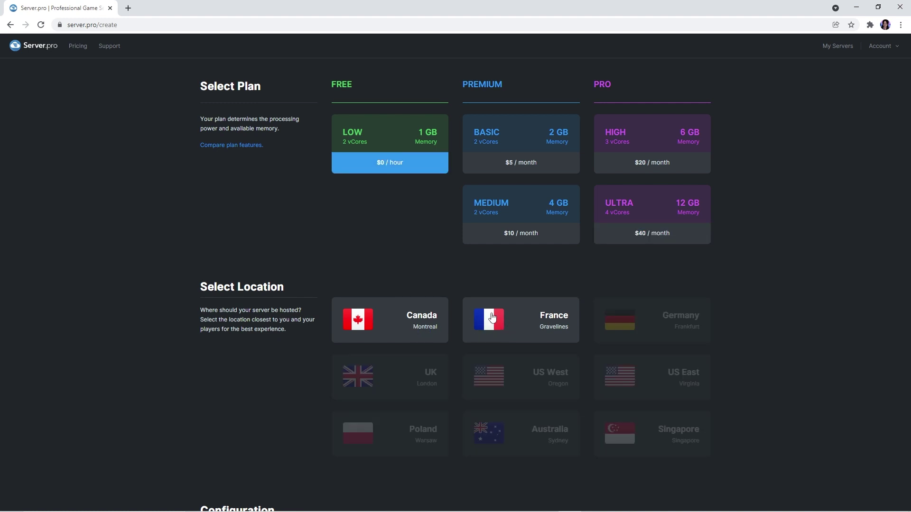
Host the server in France (Gravelines) and choose Minecraft Java Edition as its game.
click(498, 327)
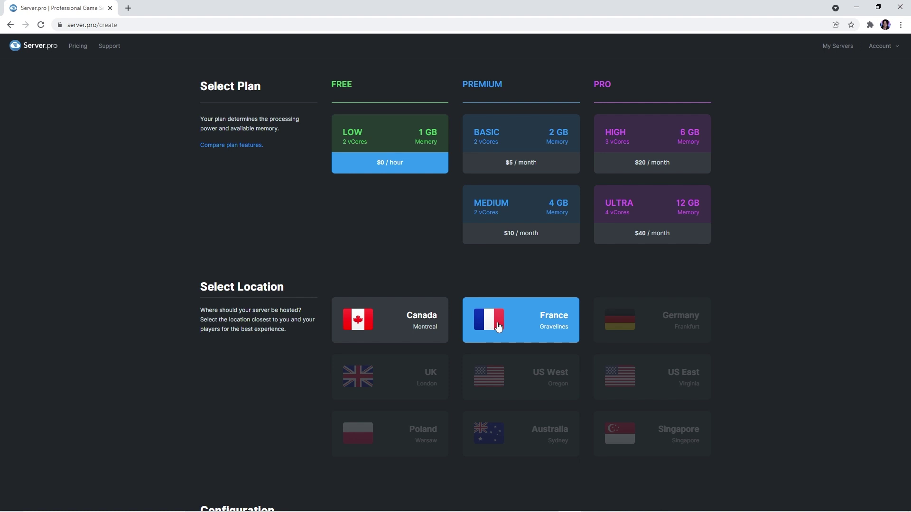
scroll(499, 326, down, 8)
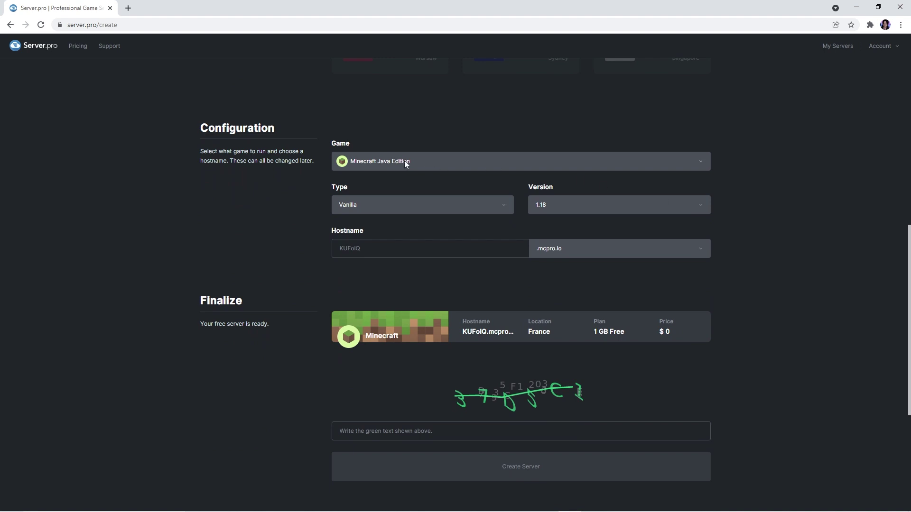
click(405, 164)
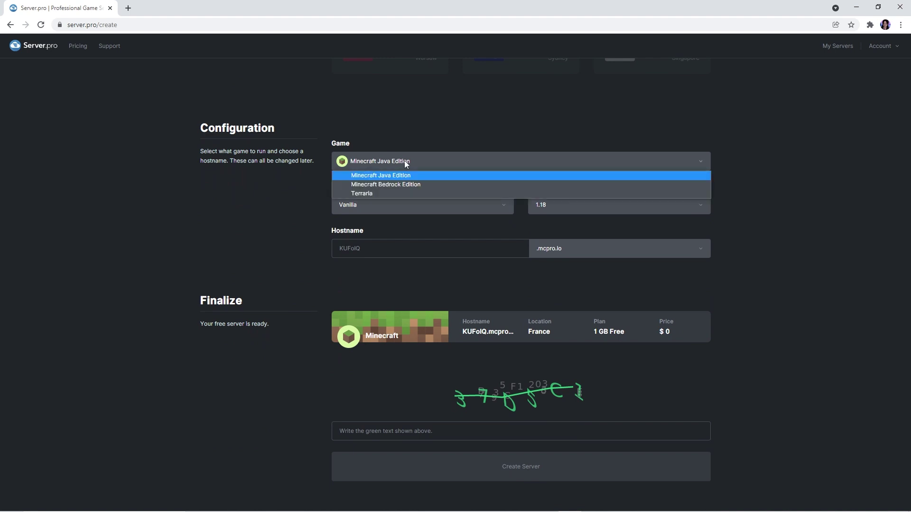
click(398, 176)
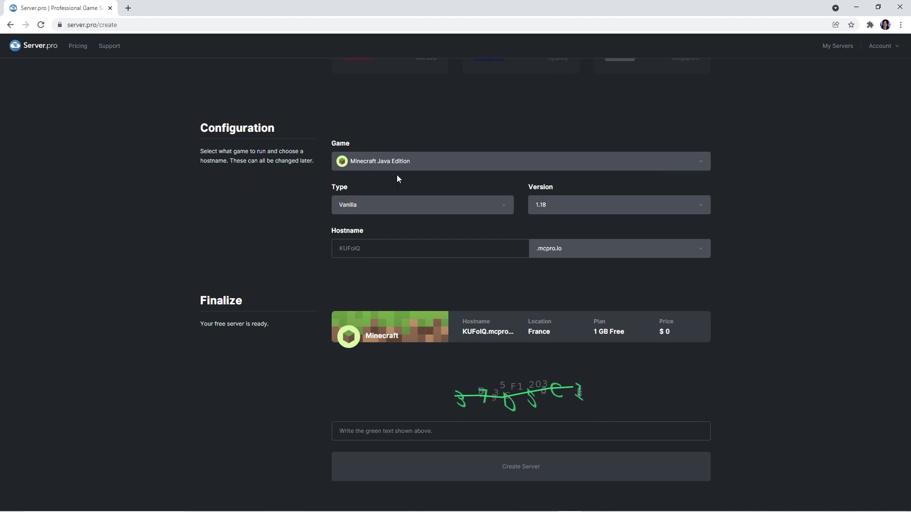
Set the server type to Vanilla and the version to 1.18, and create the server with the hostname javaserver.
click(395, 204)
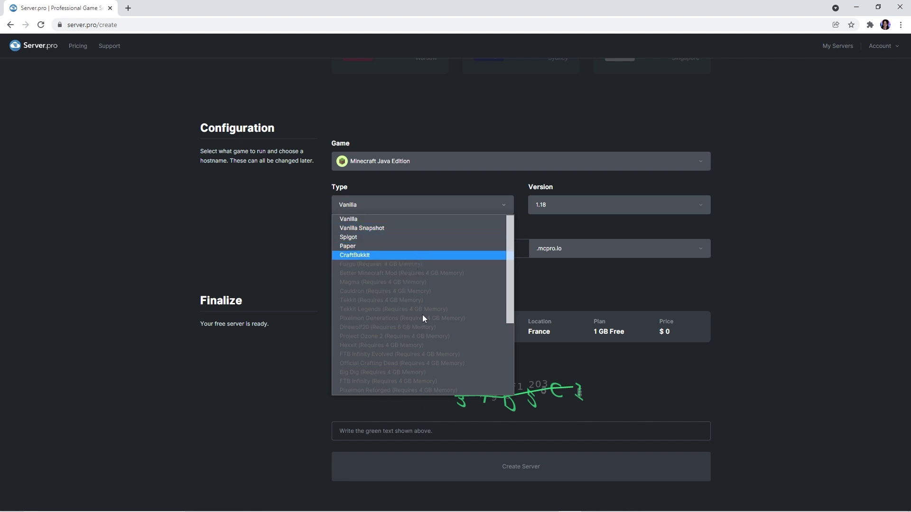
click(382, 222)
click(539, 207)
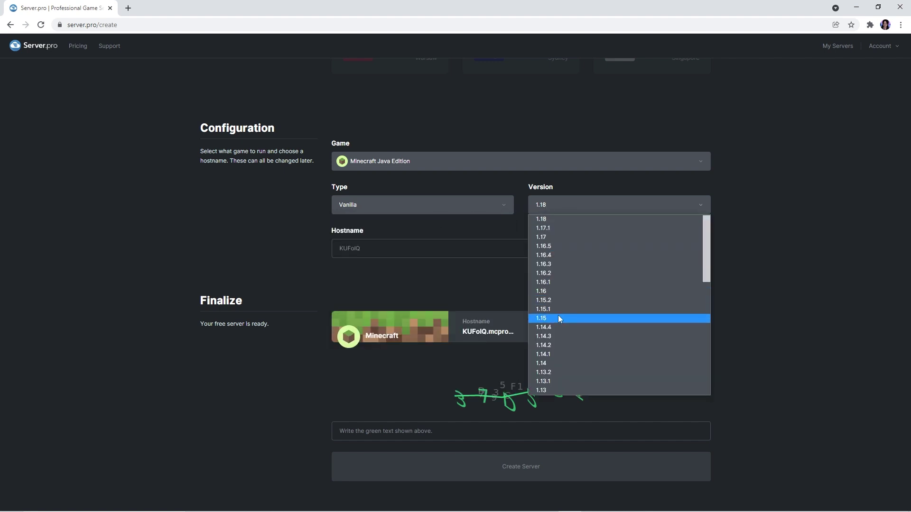
click(550, 220)
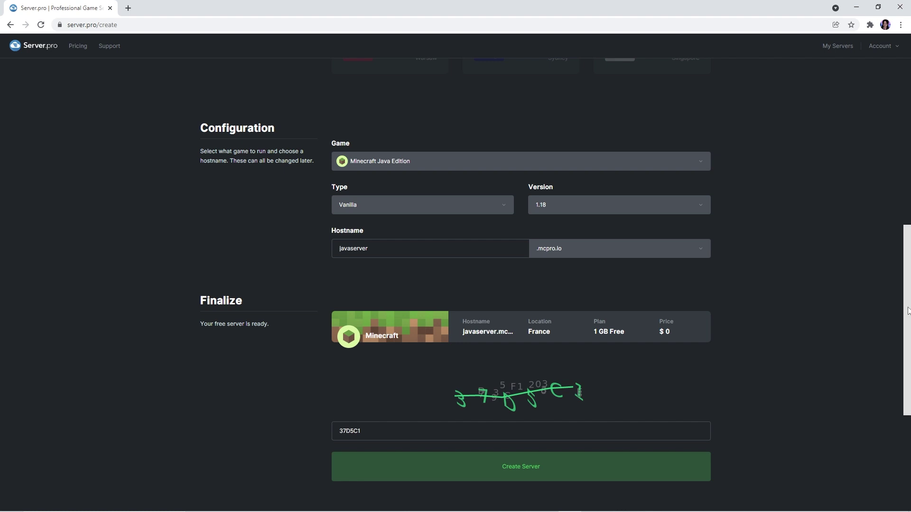
click(616, 461)
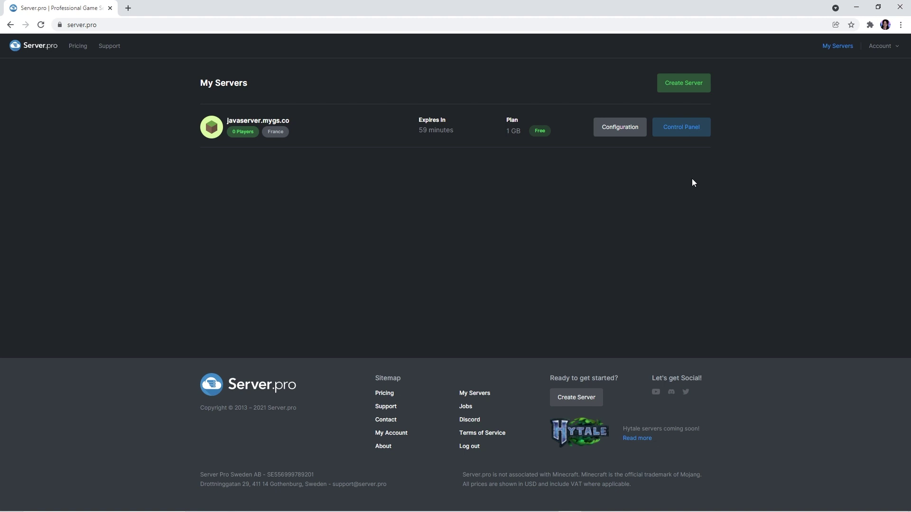
Open the new javaserver's control panel and locate its IP address.
click(683, 129)
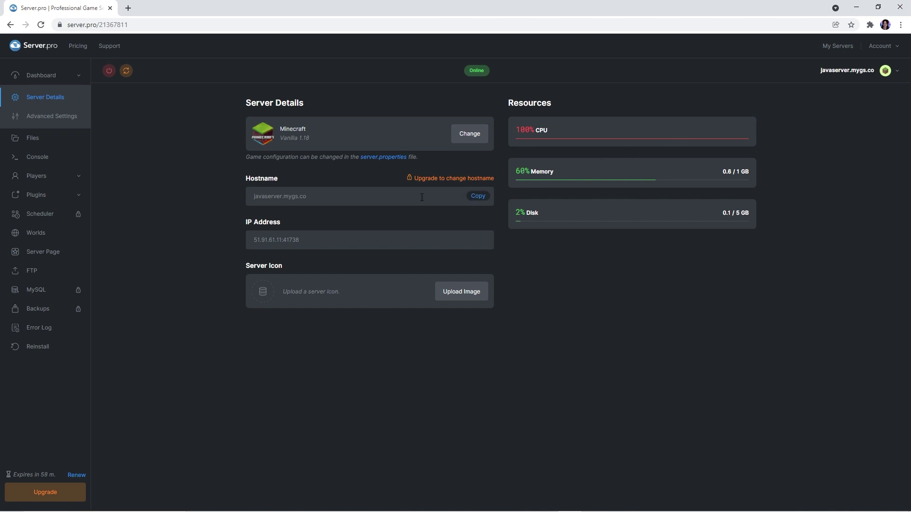
mouse_move(380, 239)
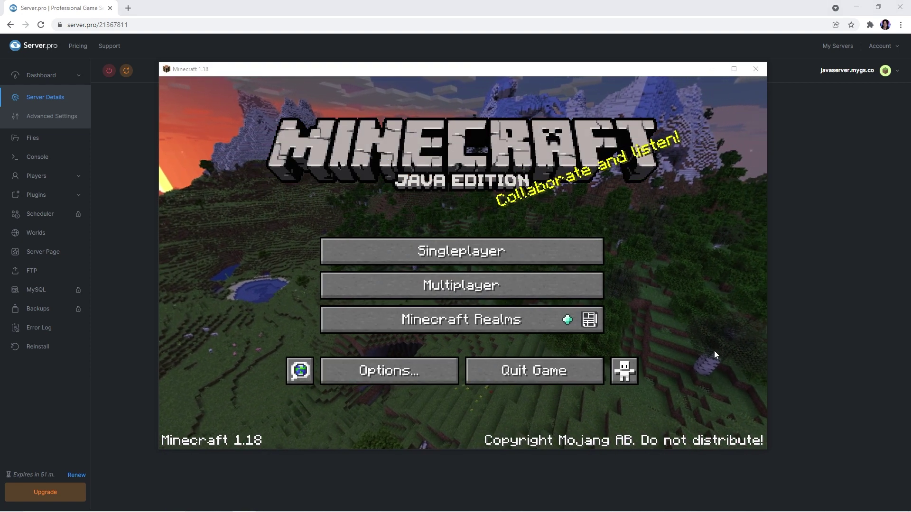
Switch to Minecraft, add a multiplayer server with the address 51.91.61.11:41738 copied from the server's control panel, and join it.
click(543, 286)
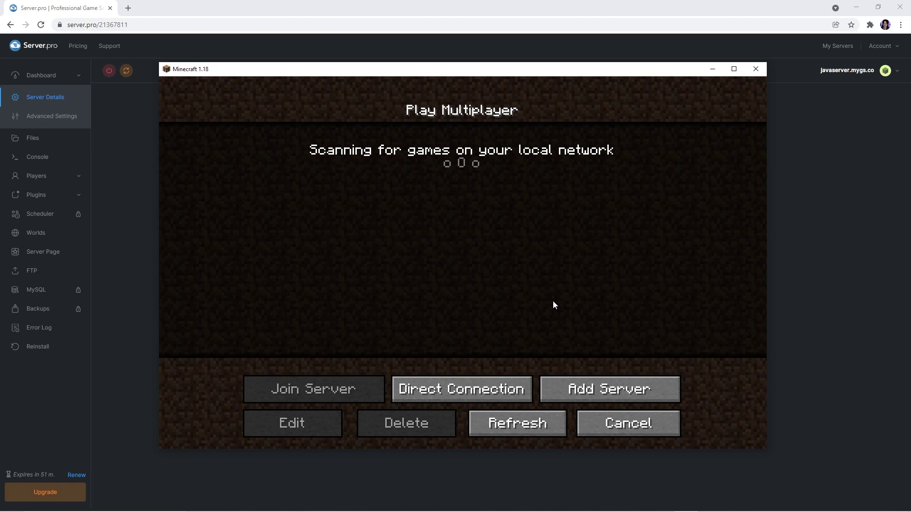
click(613, 392)
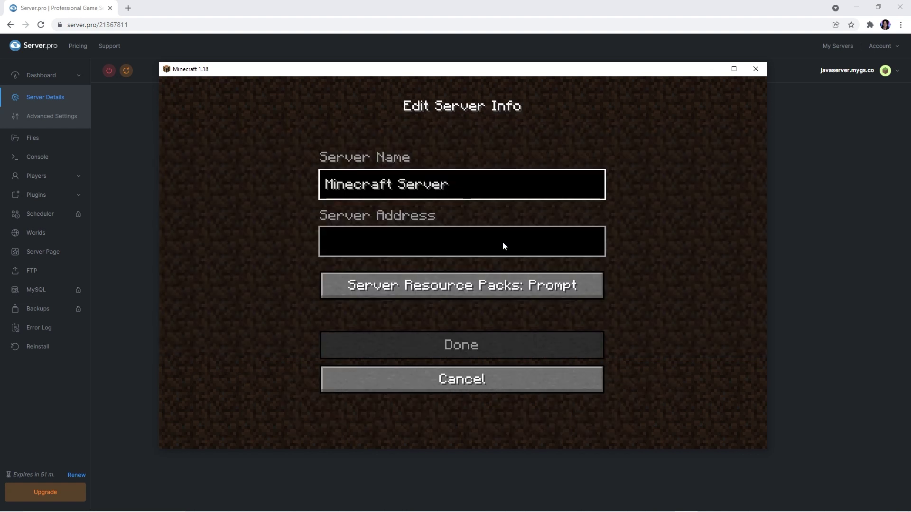
key(alt+Tab)
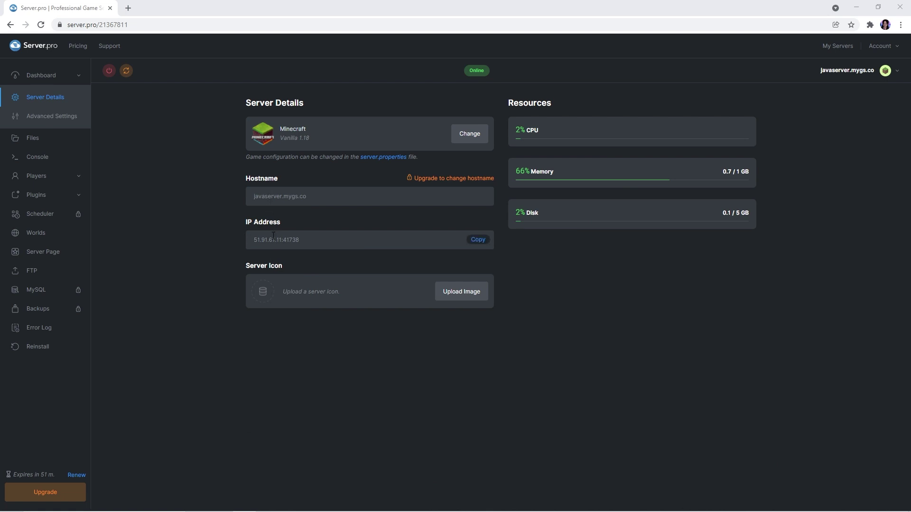
click(475, 242)
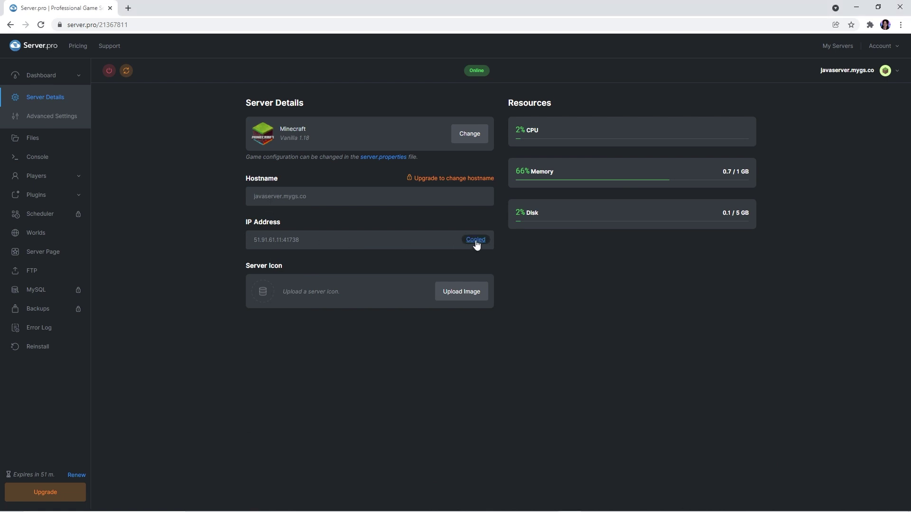
key(alt+Tab)
key(ctrl+v)
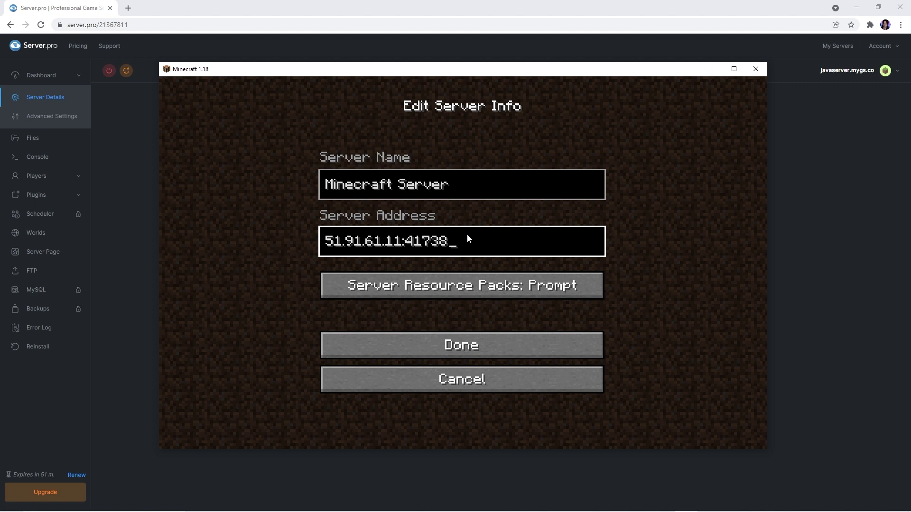
click(481, 351)
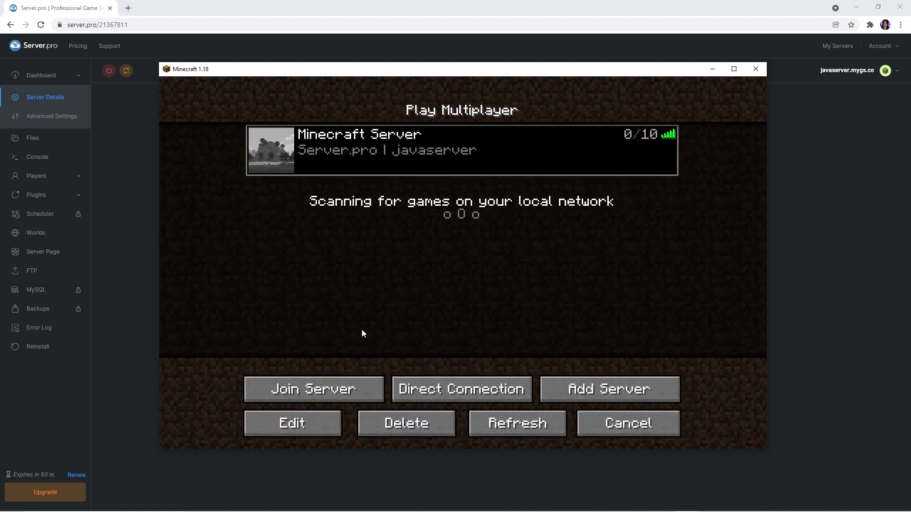
click(334, 386)
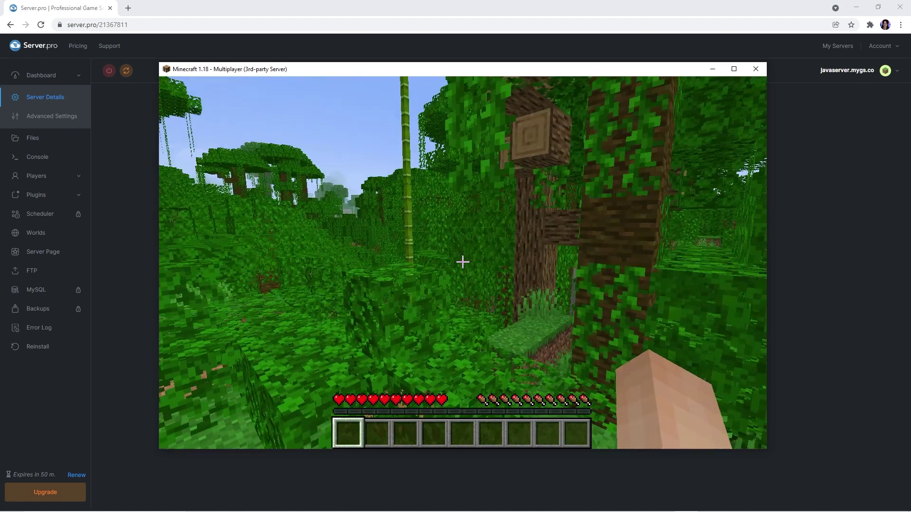
mouse_move(462, 262)
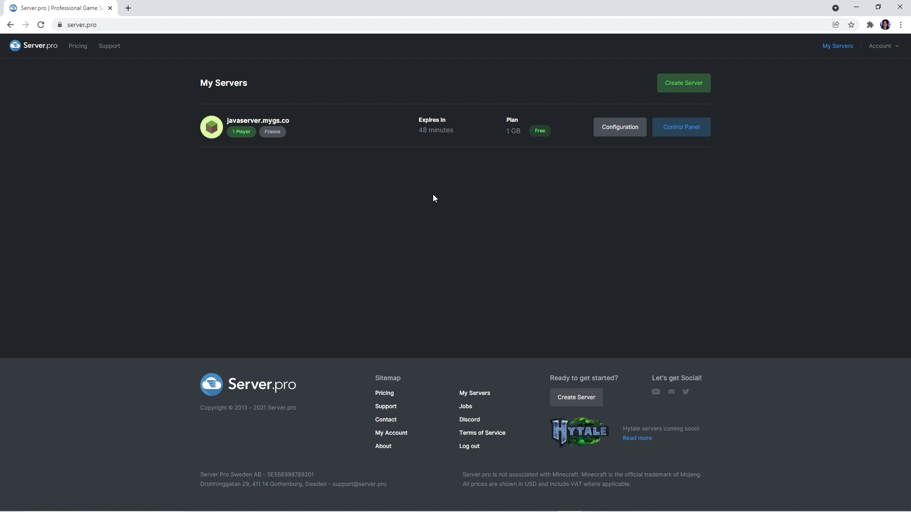
Open the server.properties file from the files in javaserver's control panel.
click(671, 134)
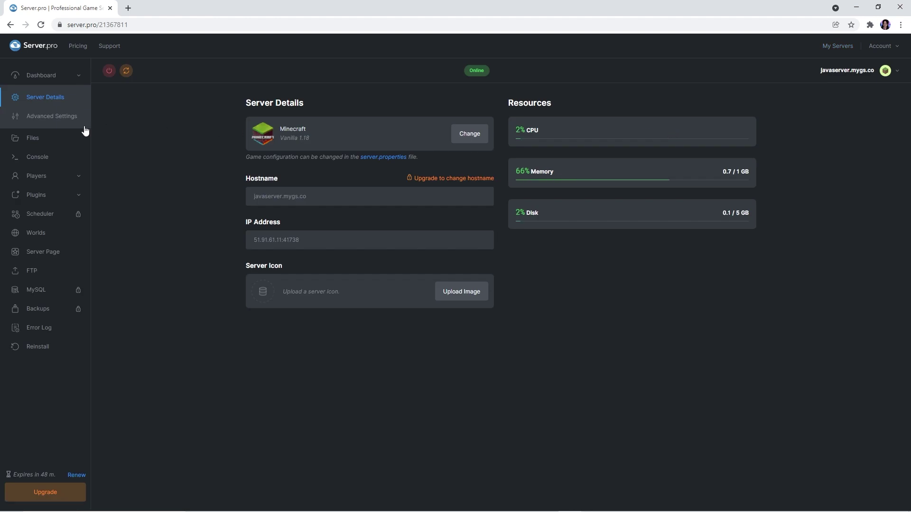
click(48, 138)
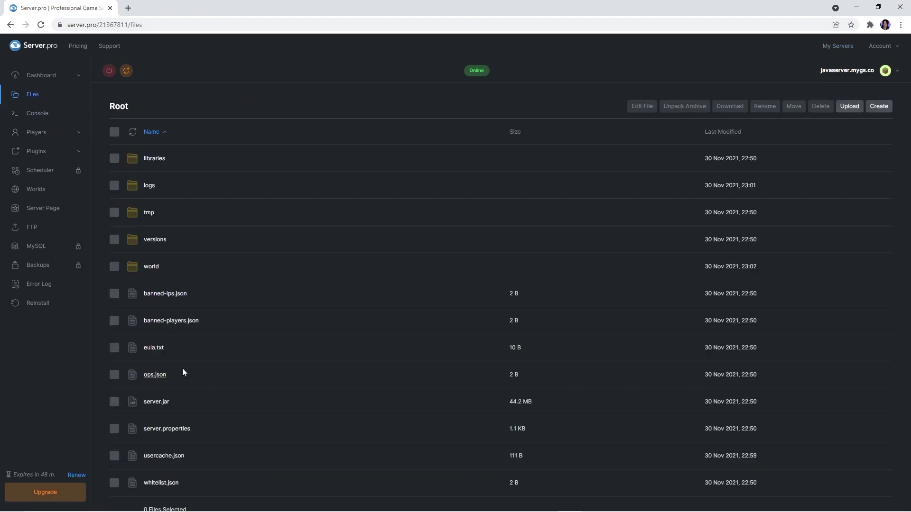
click(171, 428)
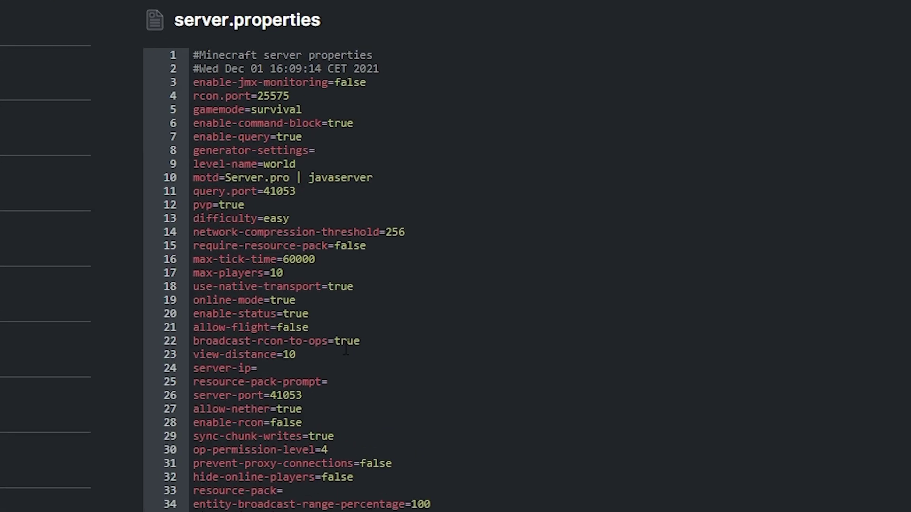
In server.properties, set difficulty to hard, view-distance to 20 and motd to "free server", save the file and restart the server.
click(264, 219)
drag(296, 354, 284, 352)
text(20)
drag(377, 178, 225, 176)
text(free server)
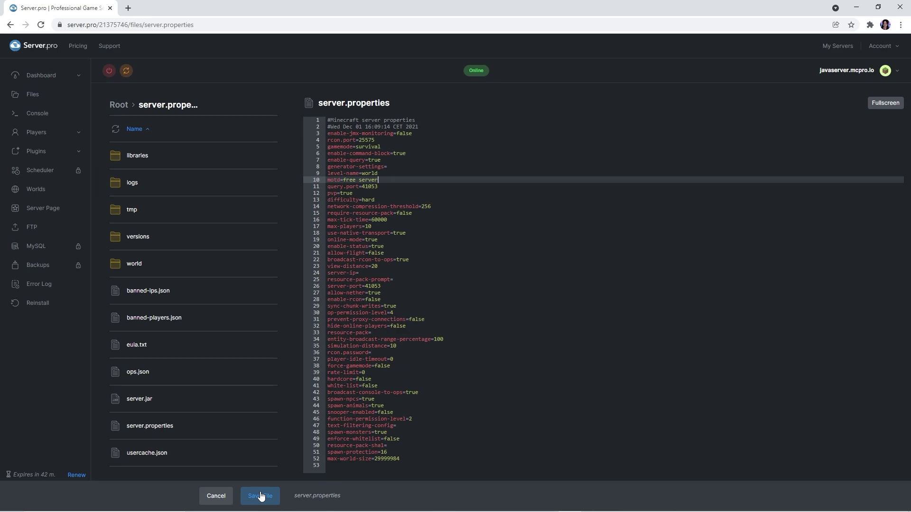
click(260, 496)
click(126, 71)
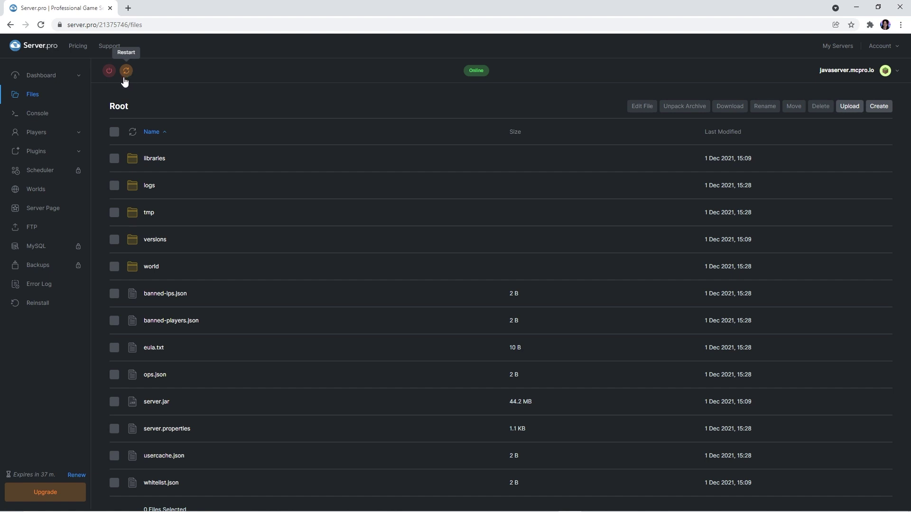
Run the command gamerule doDaylightCycle false in the server's console.
click(36, 123)
click(250, 471)
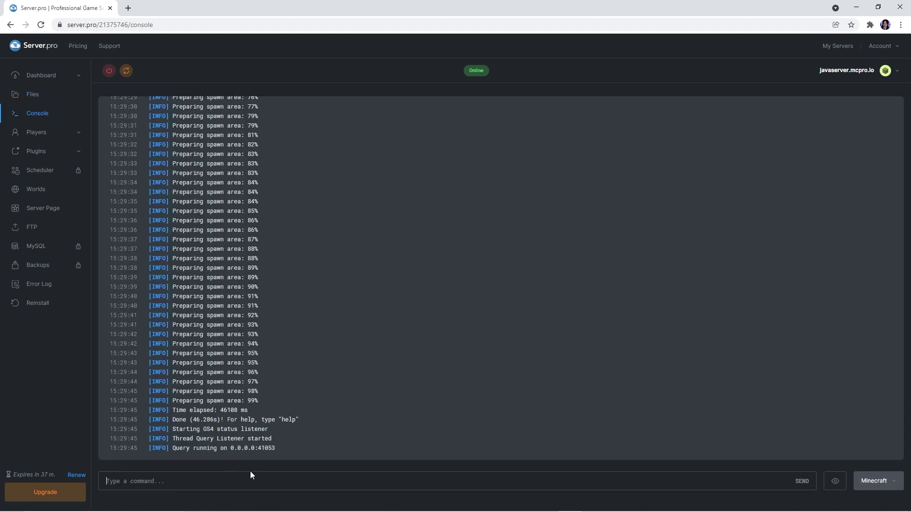
text(gamerule doDa)
text(yl)
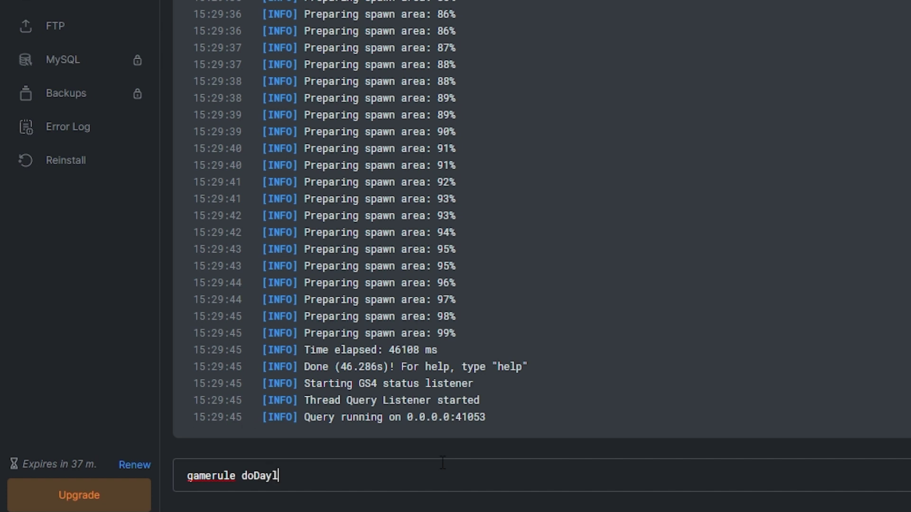
text(ightCycle false)
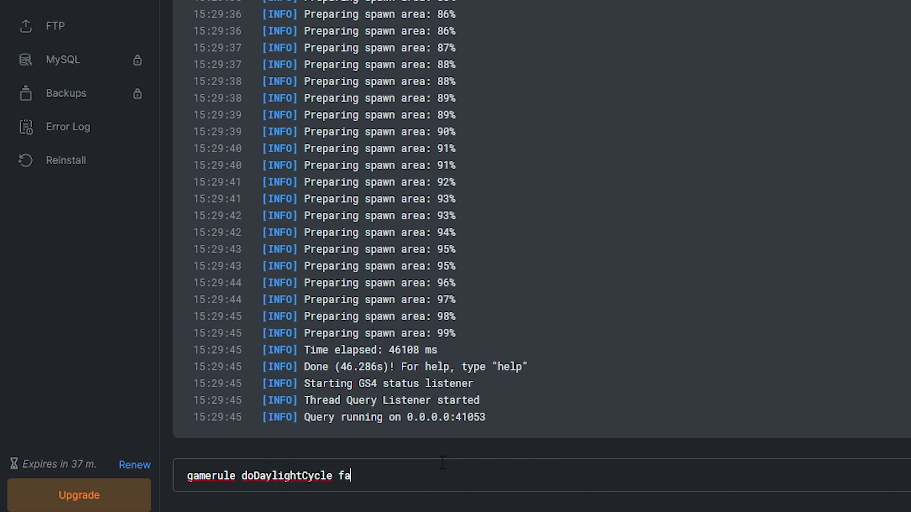
key(Return)
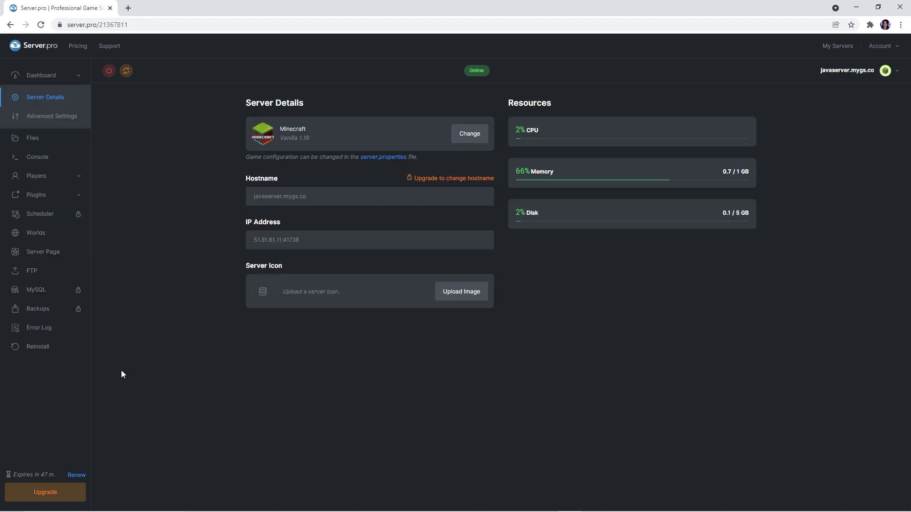
Renew the server by entering the verification code shown in green in the anti-robot challenge.
click(78, 475)
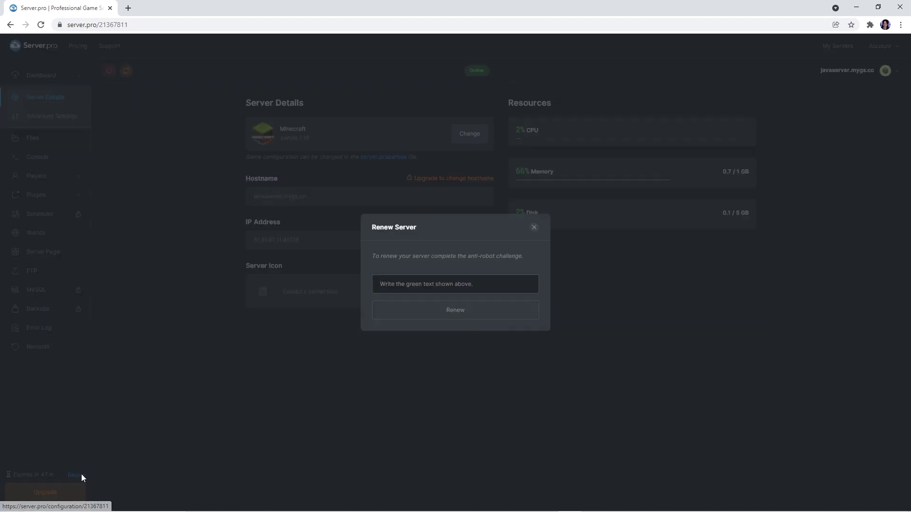
text(7800A1)
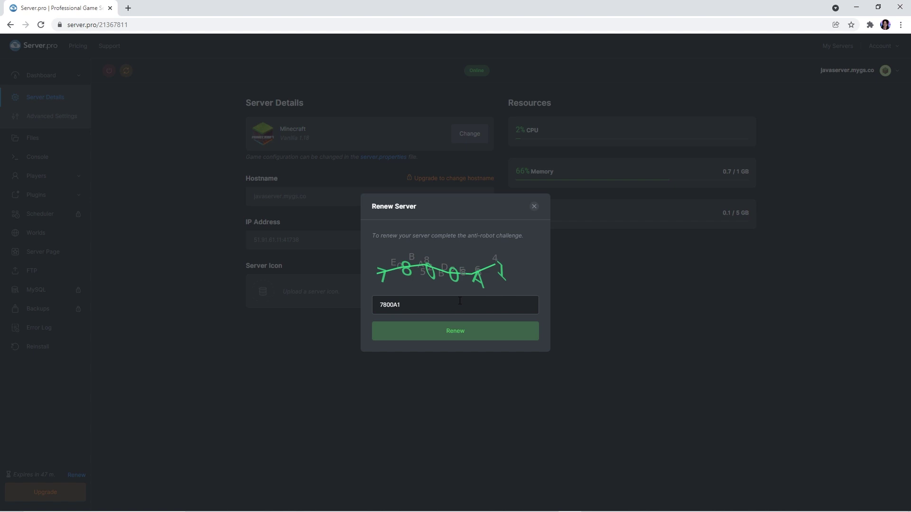
click(451, 332)
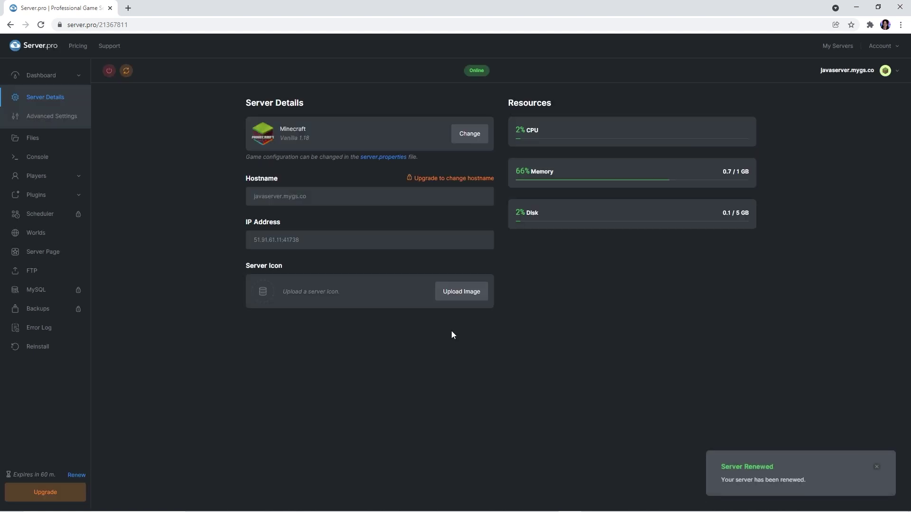
Open the pricing page to compare the free, premium and pro plans.
click(82, 46)
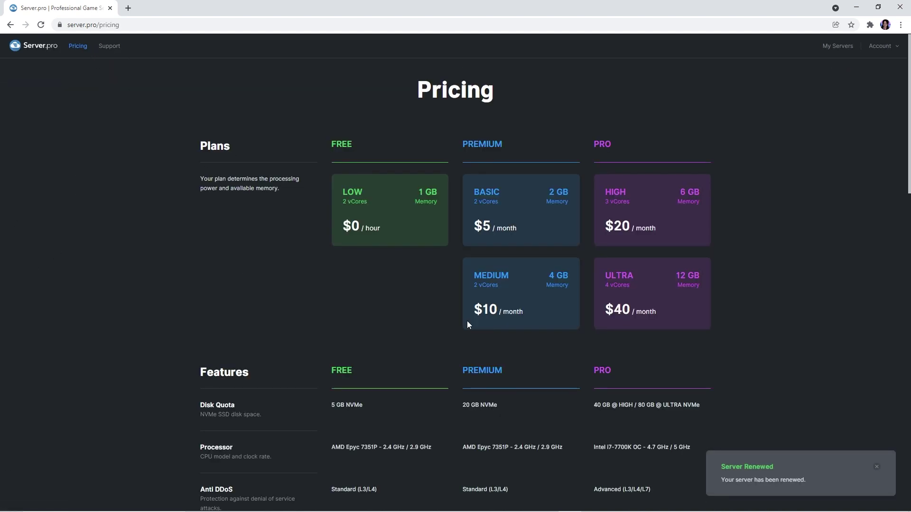